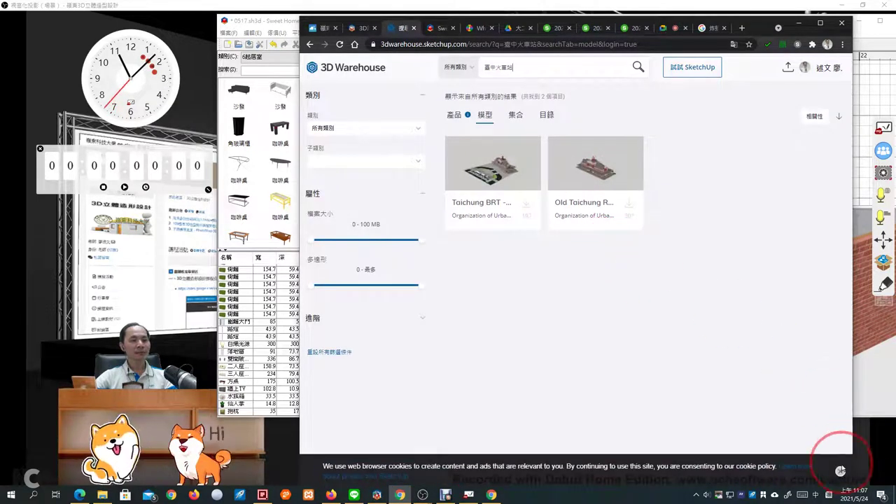
Open the Old Taichung Railway Station model in 3D Warehouse and download it as a Collada file
{"action": "left_click", "coordinate": [841, 471]}
{"action": "left_click", "coordinate": [622, 168]}
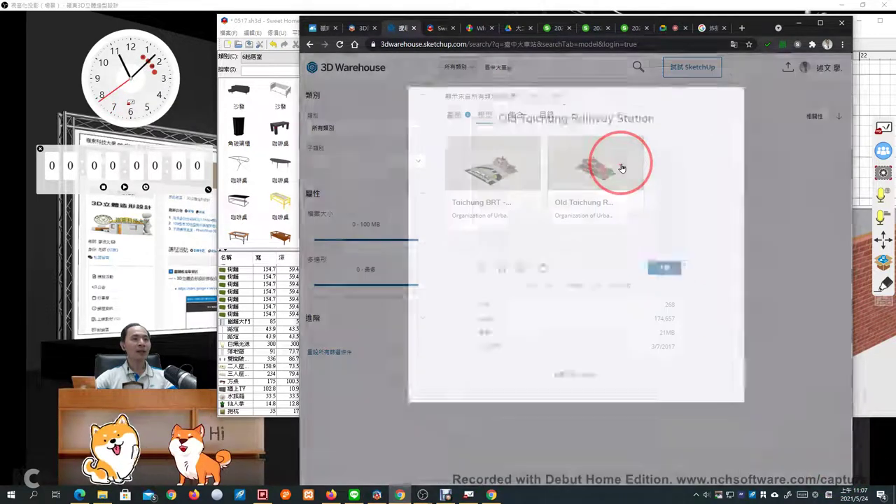
{"action": "left_click", "coordinate": [673, 248]}
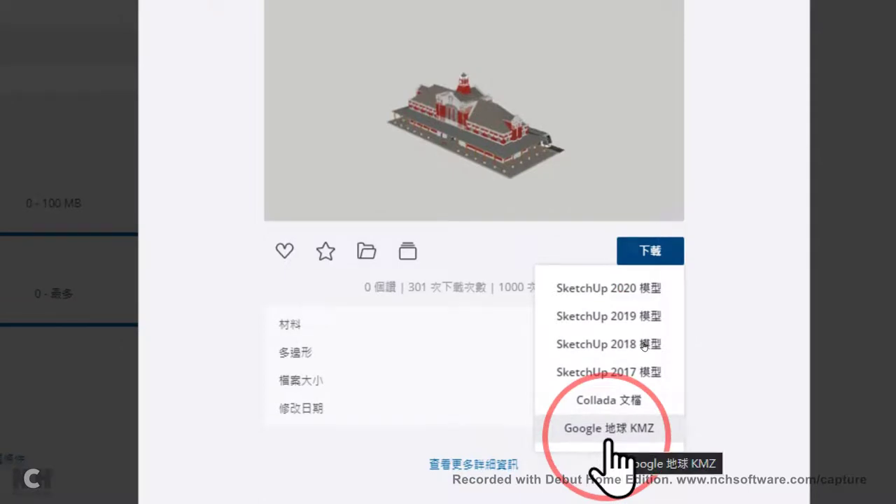
{"action": "left_click", "coordinate": [615, 403]}
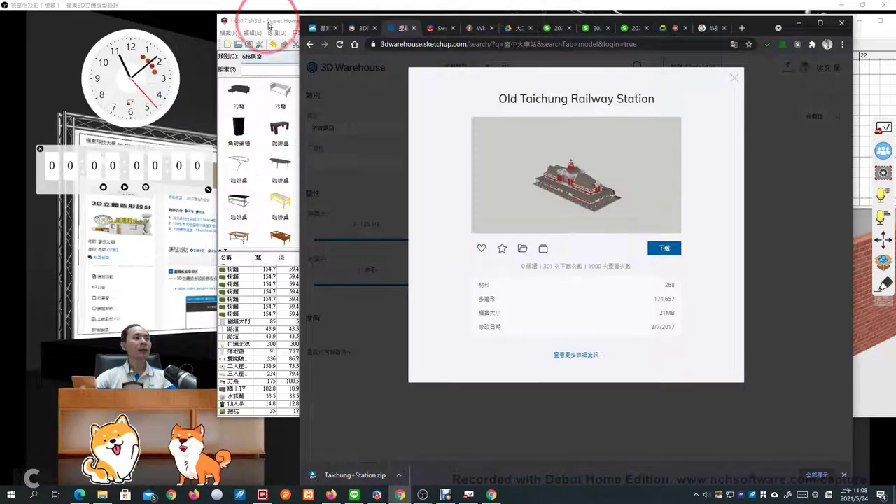
Switch to Sweet Home 3D, start a furniture import and load Taichung+Station.zip as its model
{"action": "left_click", "coordinate": [271, 20]}
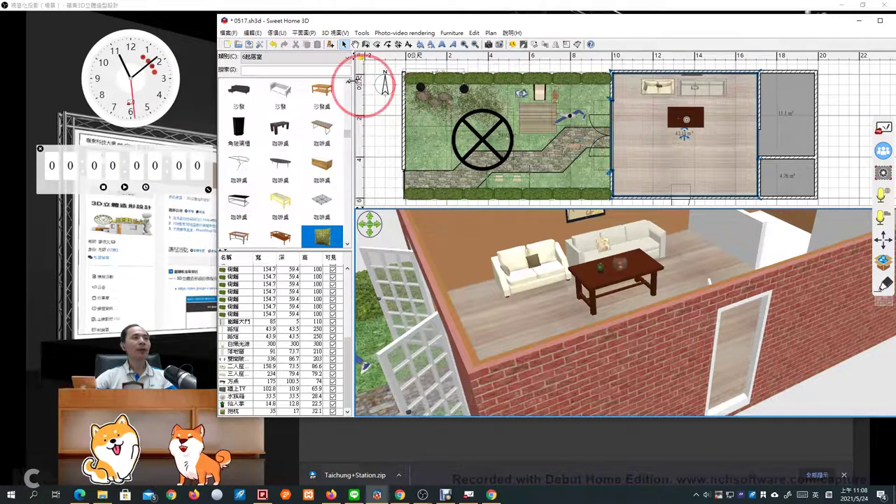
{"action": "left_click", "coordinate": [273, 45]}
{"action": "left_click", "coordinate": [276, 34]}
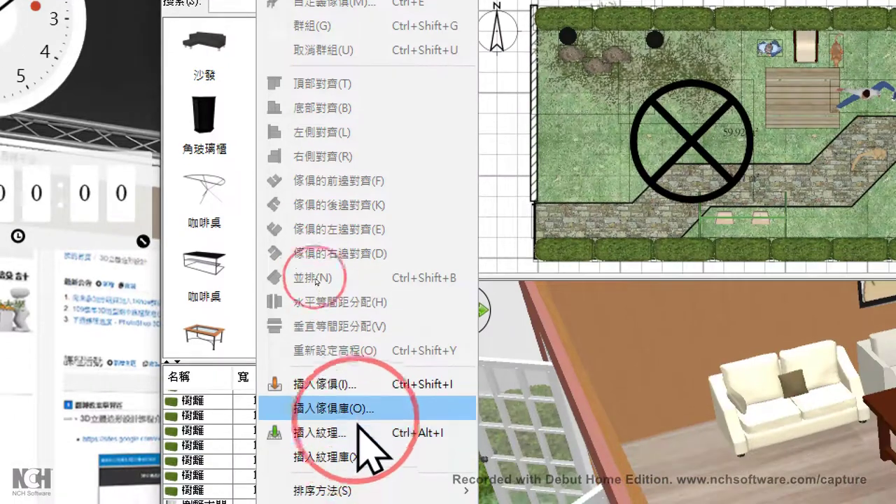
{"action": "left_click", "coordinate": [360, 386]}
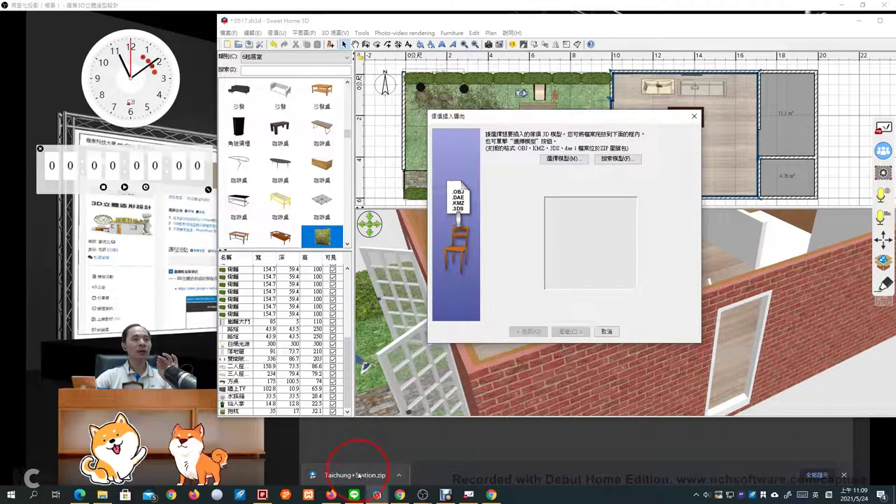
{"action": "left_click_drag", "start_coordinate": [355, 475], "coordinate": [590, 249]}
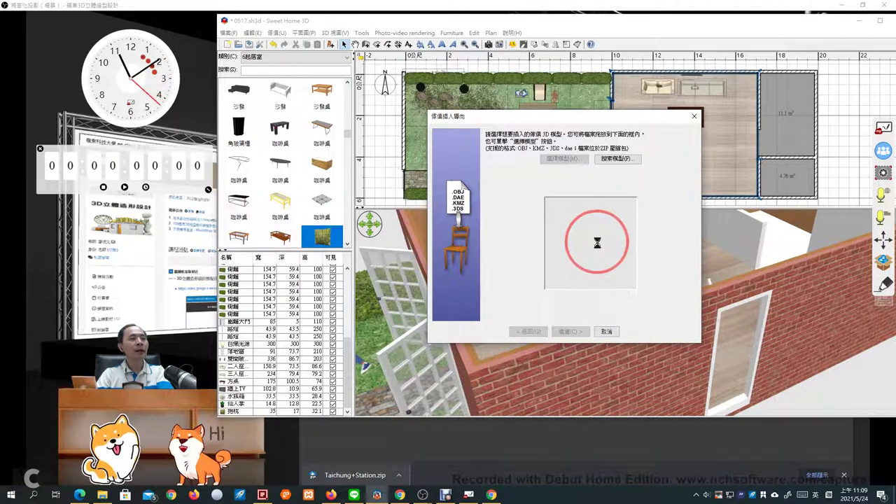
Return to 3D Warehouse, clear the station search and browse the unfiltered building models
{"action": "left_click", "coordinate": [533, 481]}
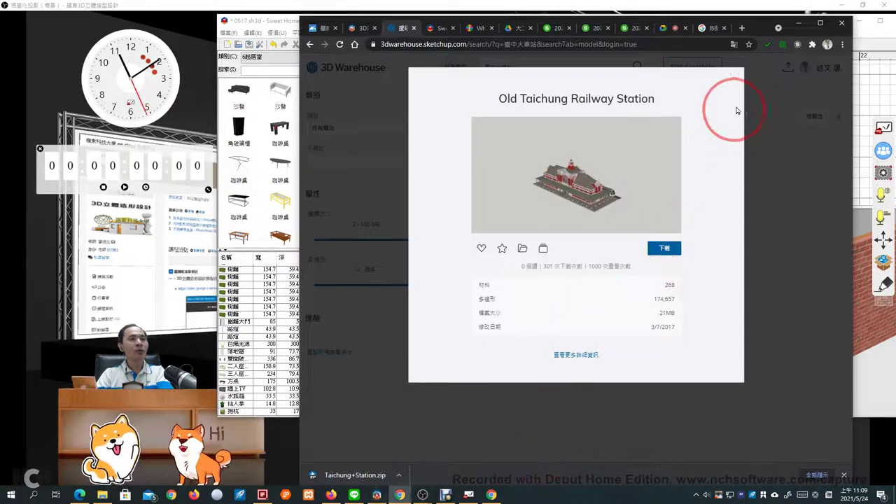
{"action": "left_click", "coordinate": [735, 80]}
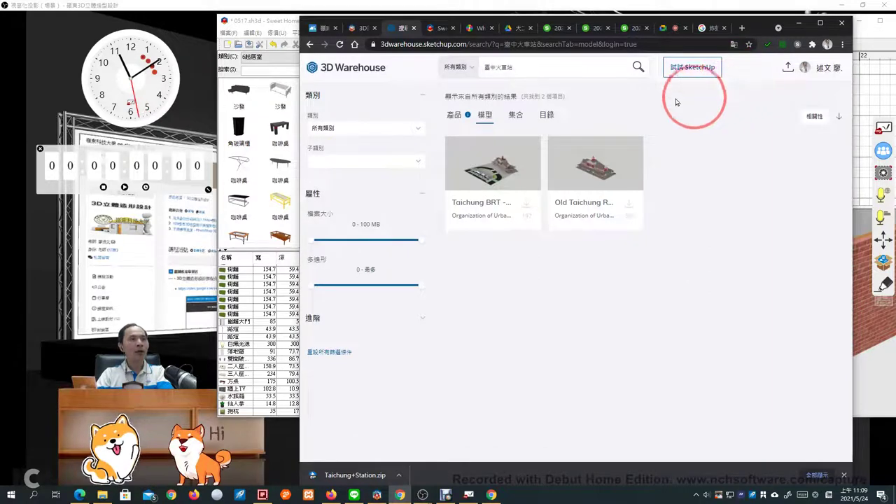
{"action": "left_click_drag", "start_coordinate": [516, 72], "coordinate": [464, 86]}
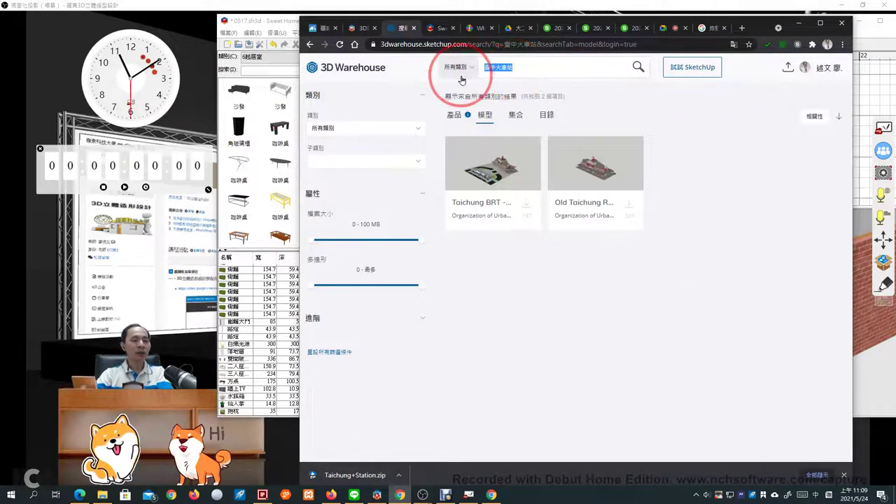
{"action": "key", "text": "BackSpace"}
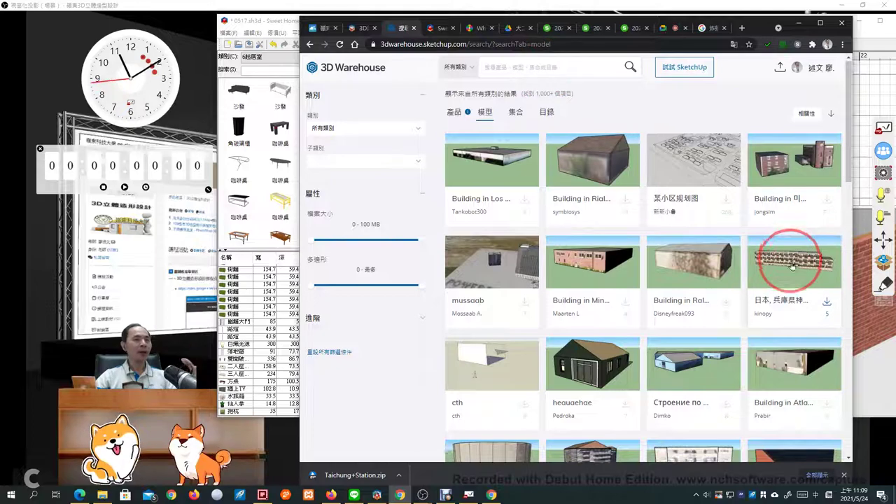
{"action": "scroll", "coordinate": [791, 266], "scroll_direction": "down", "scroll_amount": 4}
{"action": "scroll", "coordinate": [793, 262], "scroll_direction": "down", "scroll_amount": 1}
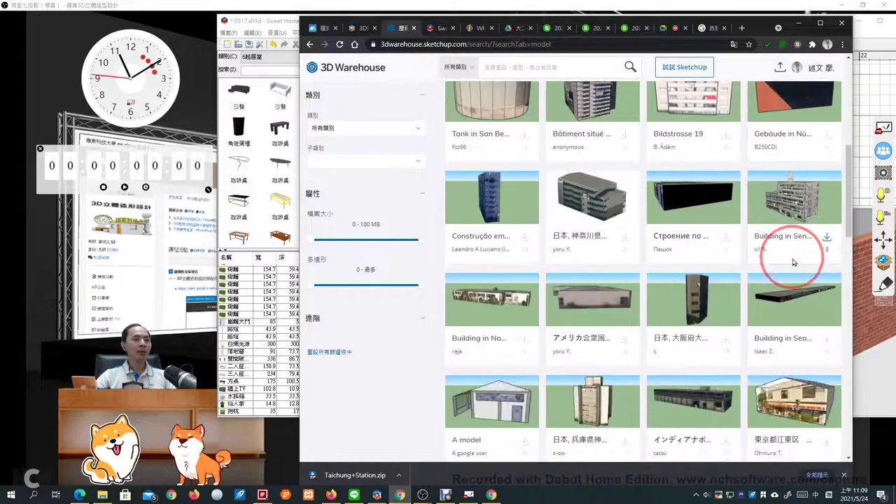
{"action": "scroll", "coordinate": [767, 308], "scroll_direction": "down", "scroll_amount": 1}
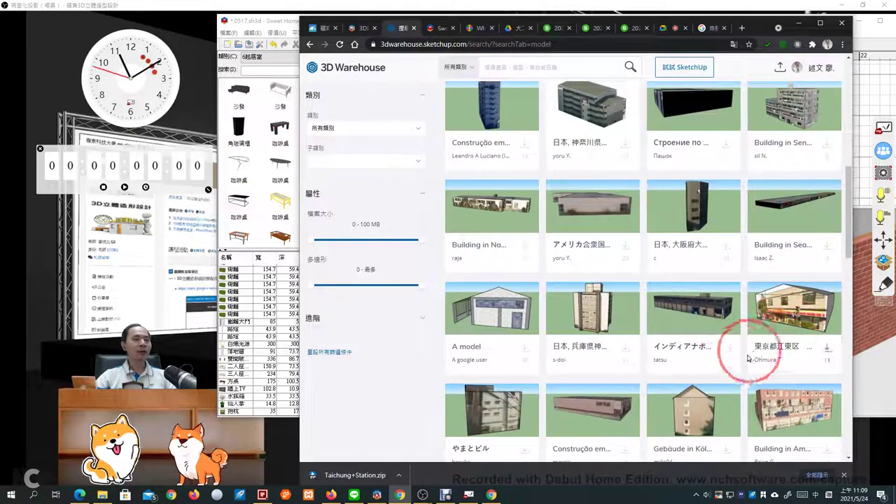
{"action": "scroll", "coordinate": [743, 358], "scroll_direction": "down", "scroll_amount": 2}
{"action": "scroll", "coordinate": [743, 361], "scroll_direction": "up", "scroll_amount": 3}
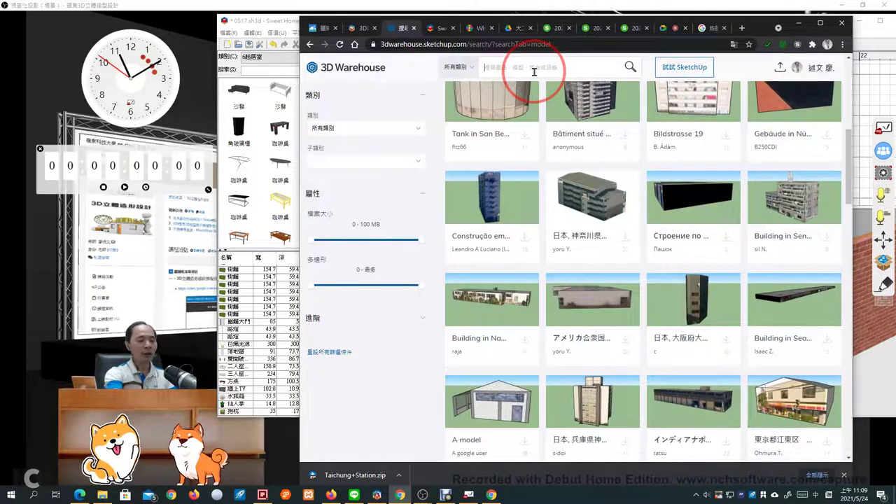
Search 3D Warehouse for "table", check the product results and return to the model results
{"action": "type", "text": "TAB"}
{"action": "key", "text": "Escape"}
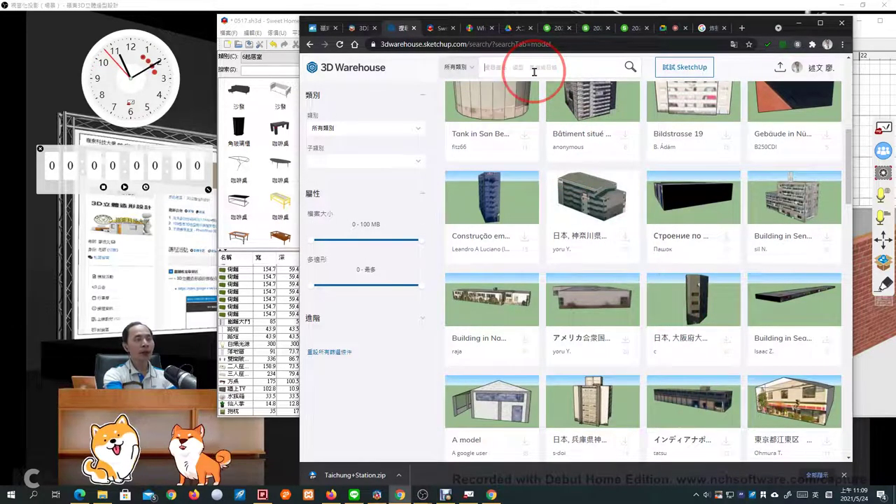
{"action": "type", "text": "tsat"}
{"action": "key", "text": "BackSpace"}
{"action": "key", "text": "BackSpace"}
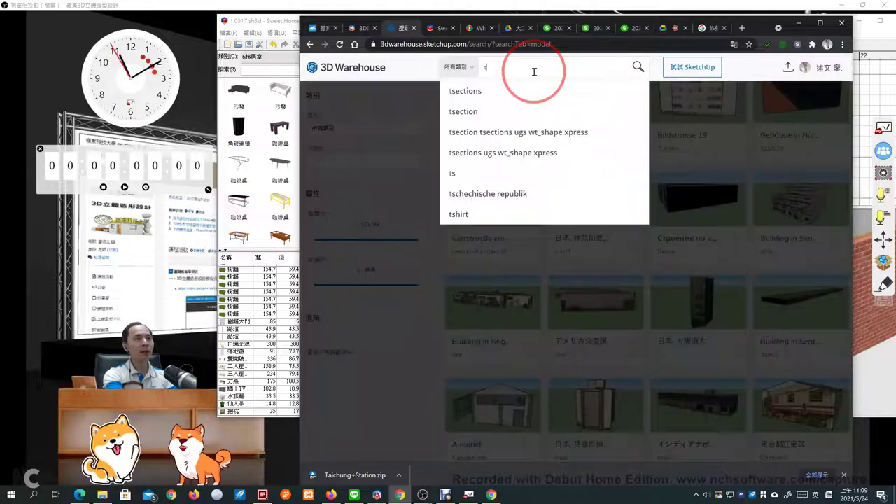
{"action": "type", "text": "able"}
{"action": "key", "text": "Return"}
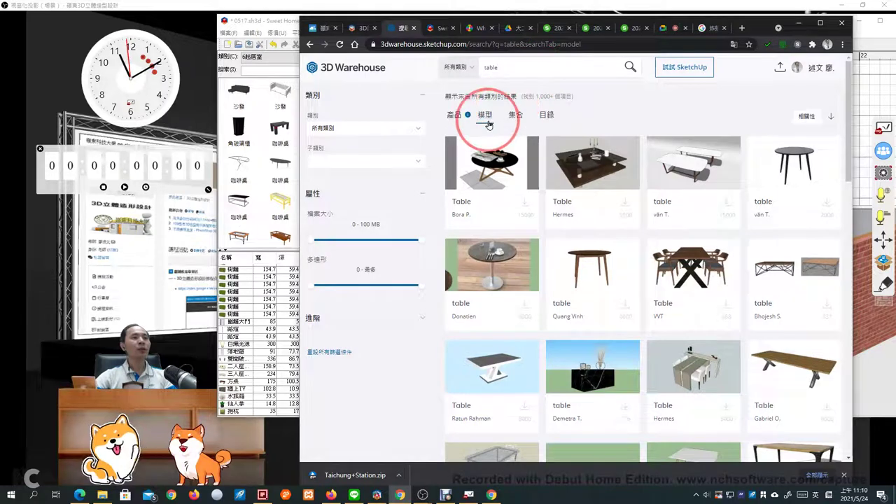
{"action": "left_click", "coordinate": [457, 119]}
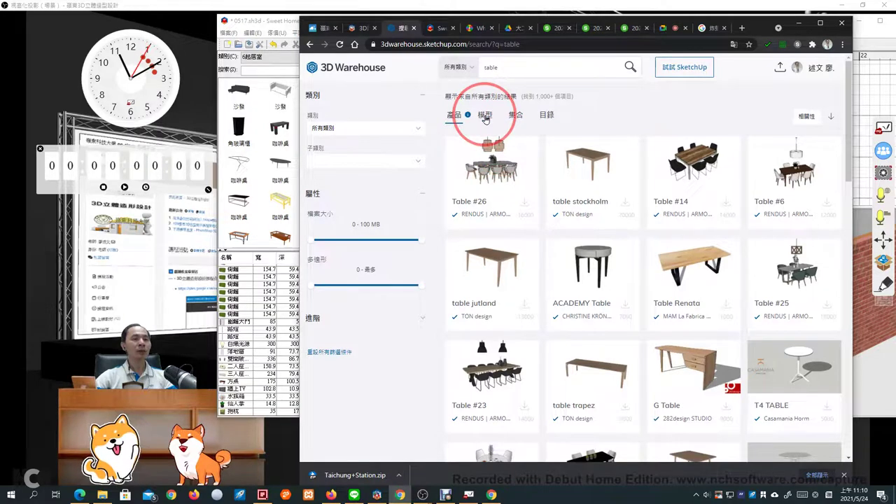
{"action": "left_click", "coordinate": [486, 116]}
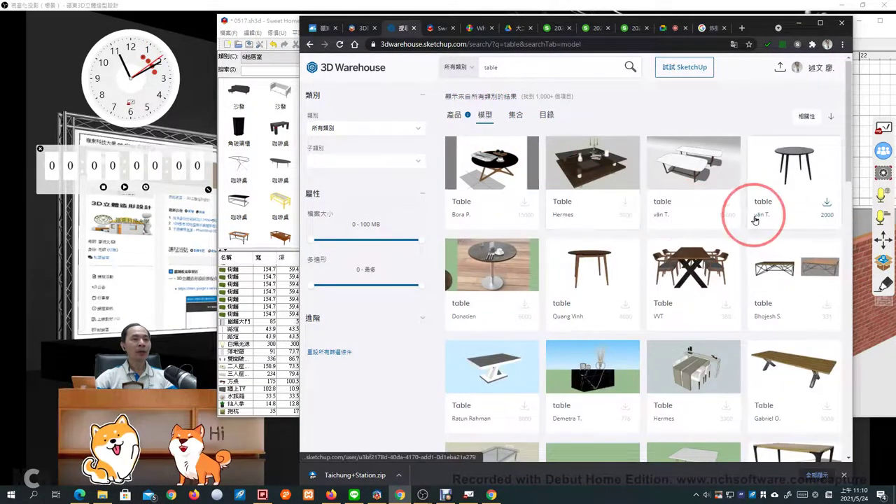
Download the wooden-top Table model with tapered black legs as a Collada file
{"action": "scroll", "coordinate": [756, 222], "scroll_direction": "down", "scroll_amount": 3}
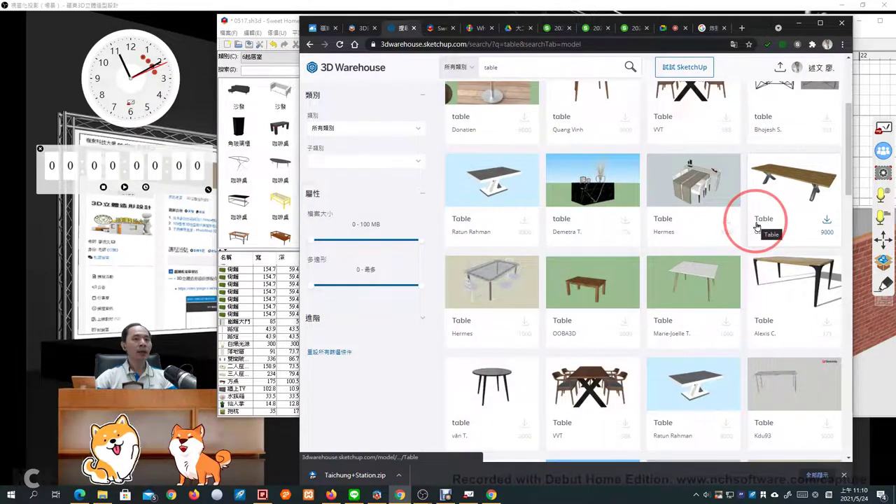
{"action": "left_click", "coordinate": [798, 284]}
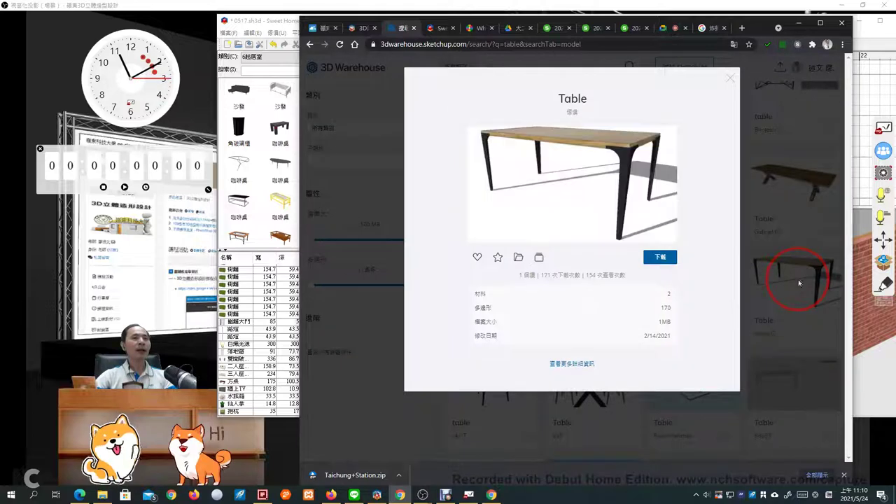
{"action": "left_click", "coordinate": [665, 258]}
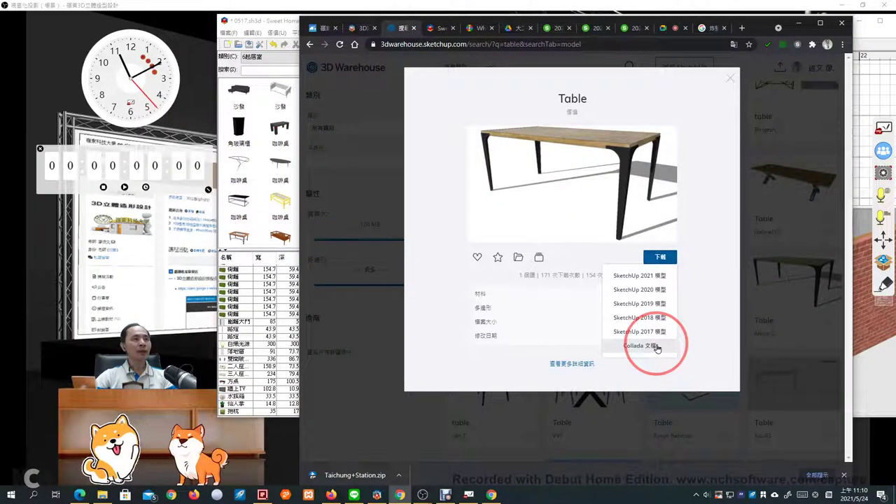
{"action": "left_click", "coordinate": [657, 346]}
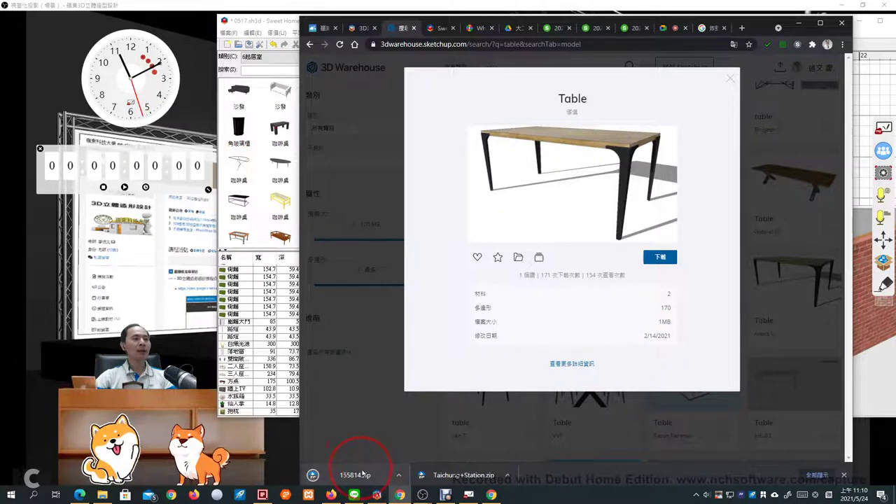
Return to Sweet Home 3D, inspect the loaded station model and accept its orientation in the import wizard
{"action": "left_click", "coordinate": [273, 28]}
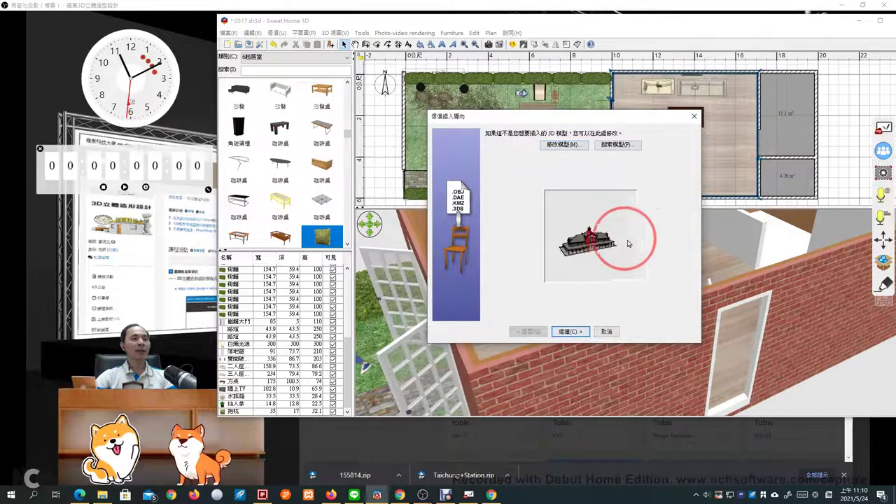
{"action": "left_click_drag", "start_coordinate": [628, 243], "coordinate": [582, 251]}
{"action": "left_click", "coordinate": [576, 334]}
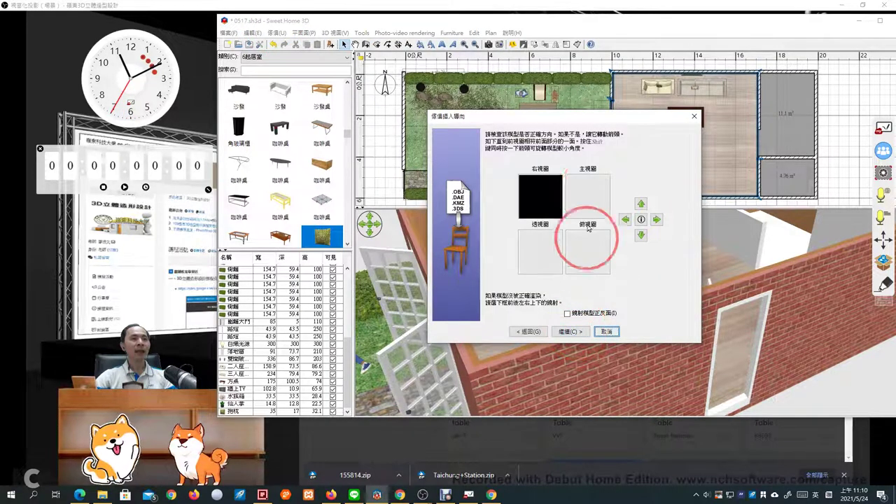
{"action": "left_click", "coordinate": [592, 192]}
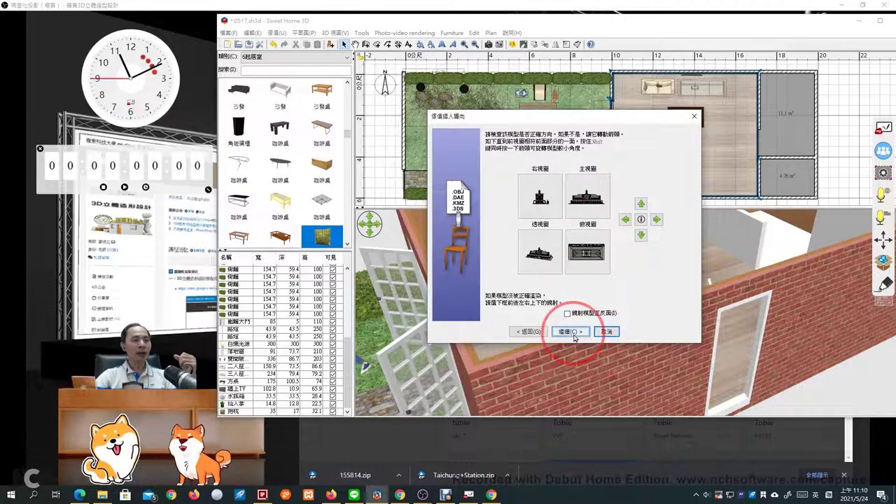
{"action": "left_click", "coordinate": [570, 332]}
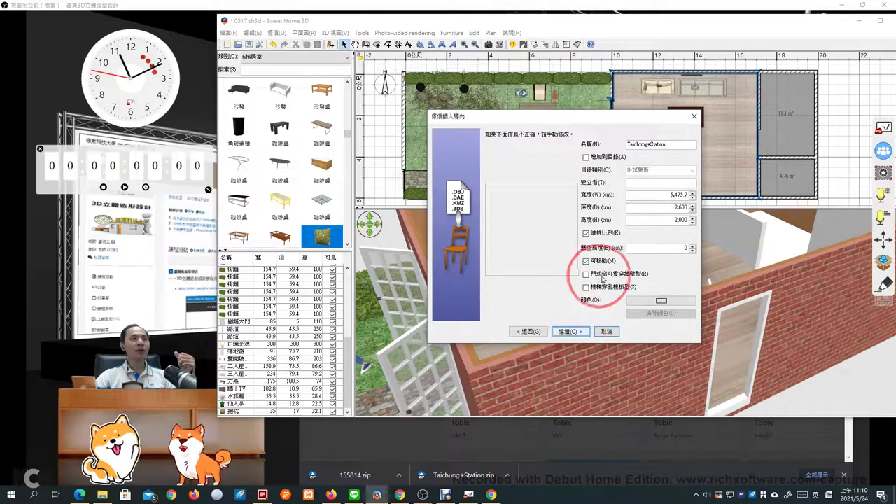
Add the imported Taichung+Station model to the furniture catalog under the category 0-試驗區
{"action": "left_click", "coordinate": [677, 146]}
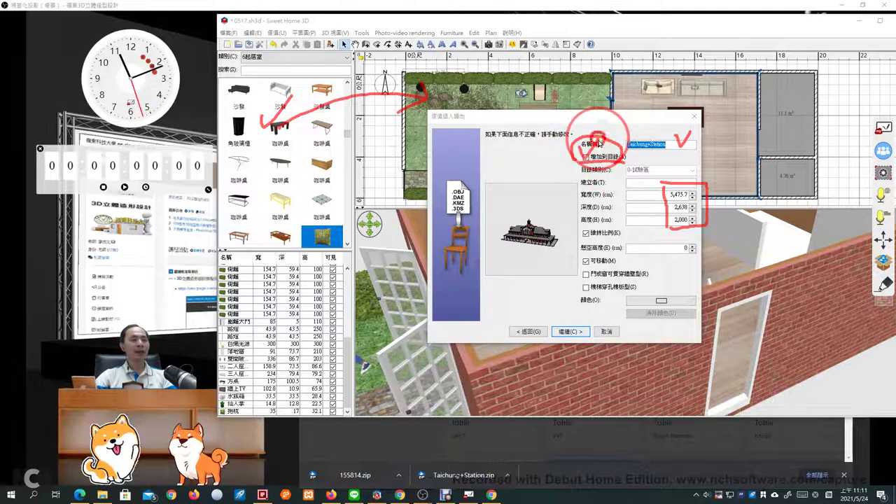
{"action": "left_click", "coordinate": [587, 157]}
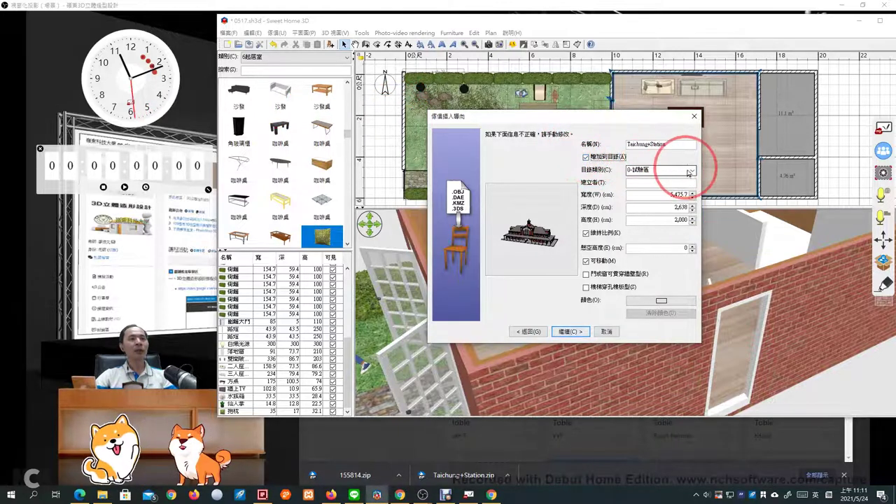
{"action": "left_click", "coordinate": [690, 171]}
{"action": "left_click_drag", "start_coordinate": [692, 181], "coordinate": [694, 246]}
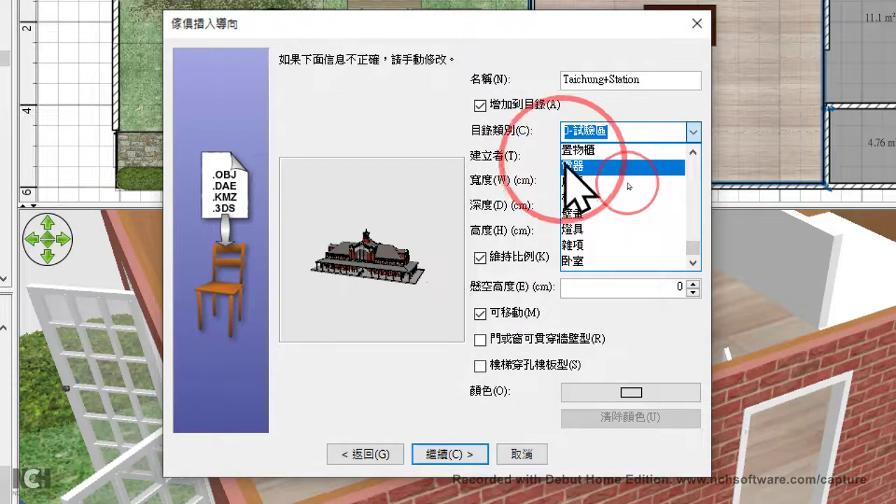
{"action": "left_click", "coordinate": [573, 115]}
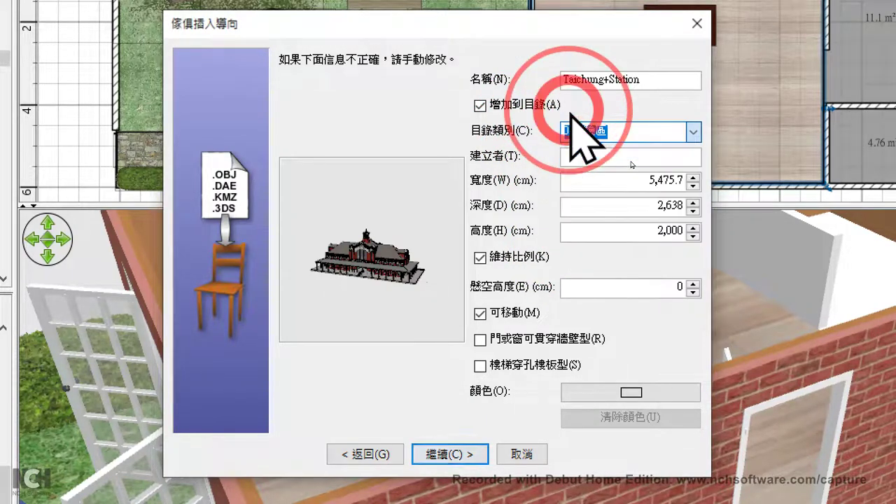
Scale the station model down by reducing its width with proportions kept, and continue to the icon preview
{"action": "left_click", "coordinate": [706, 176]}
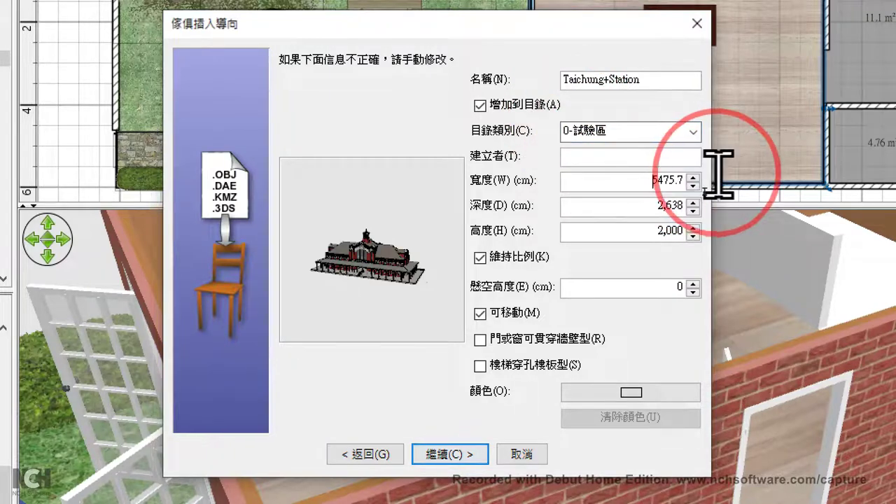
{"action": "left_click_drag", "start_coordinate": [631, 175], "coordinate": [680, 183]}
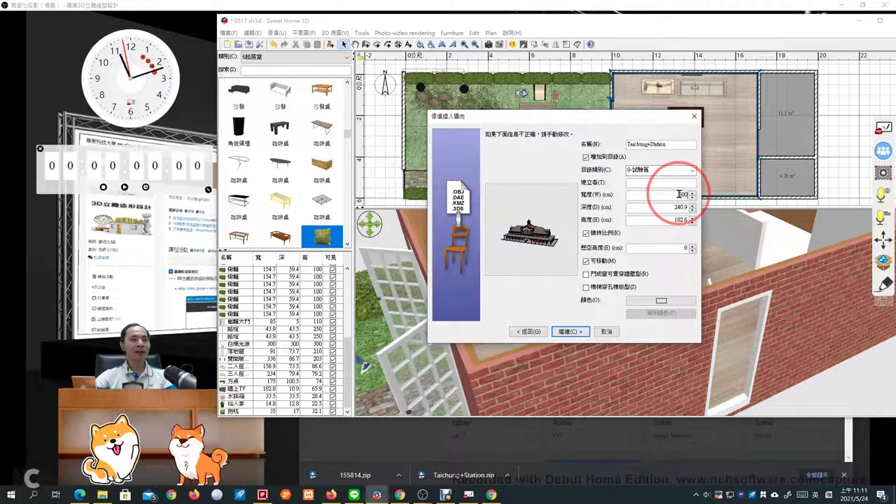
{"action": "double_click", "coordinate": [689, 195]}
{"action": "type", "text": "3"}
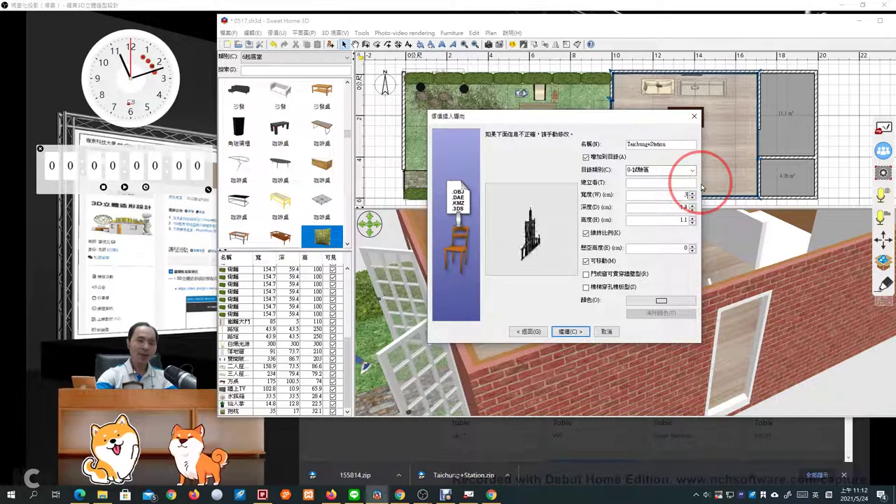
{"action": "left_click", "coordinate": [573, 332]}
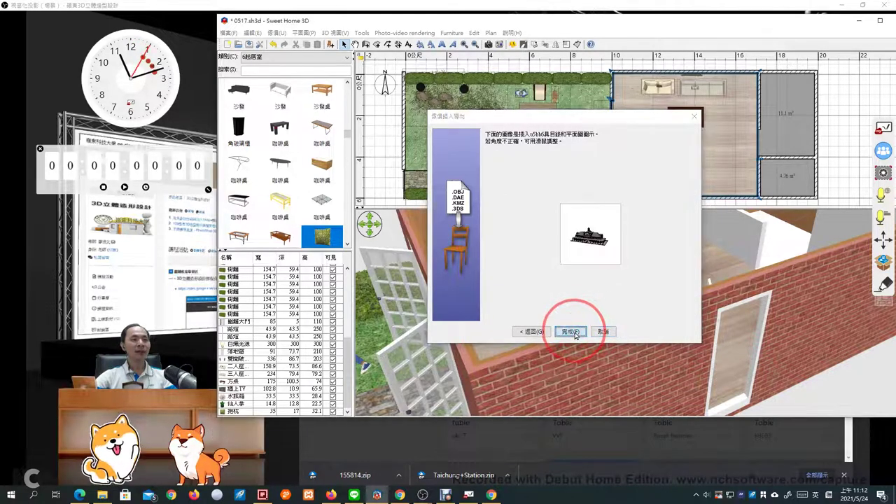
Finish importing the station model and move it on the plan to the open grass beside the garden's west wall, clear of the rocks
{"action": "left_click", "coordinate": [573, 332]}
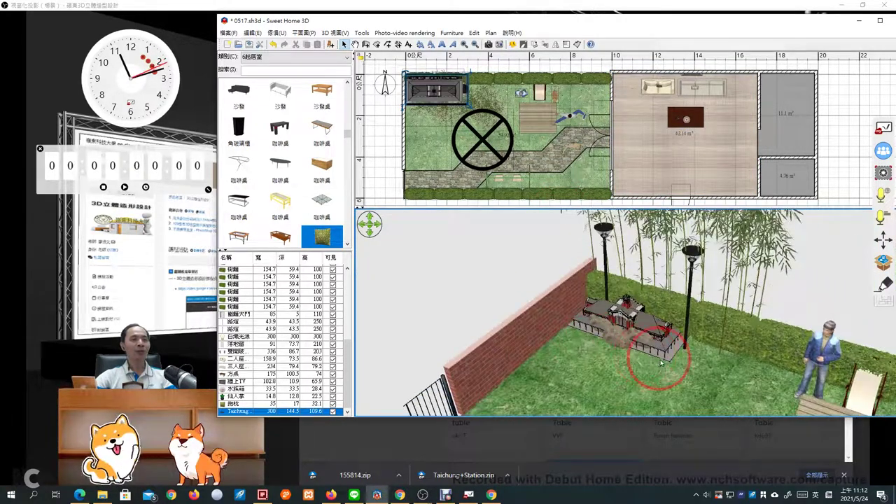
{"action": "left_click_drag", "start_coordinate": [660, 362], "coordinate": [660, 338]}
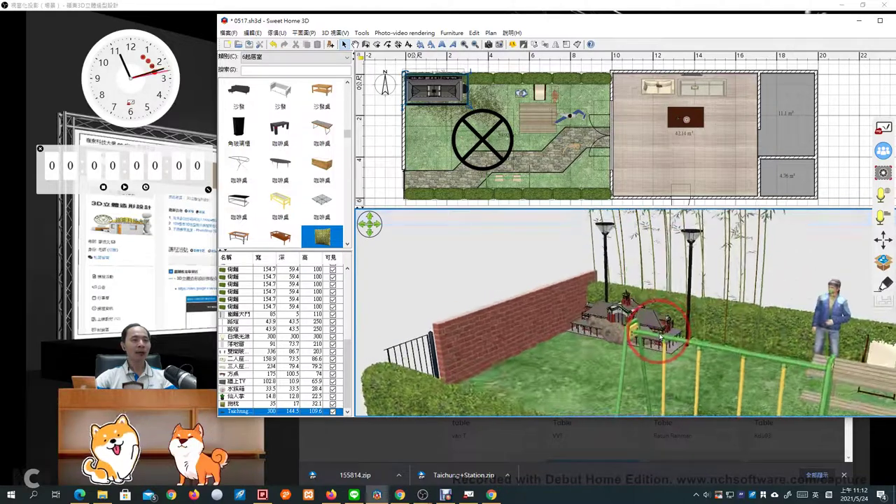
{"action": "scroll", "coordinate": [660, 338], "scroll_direction": "up", "scroll_amount": 6}
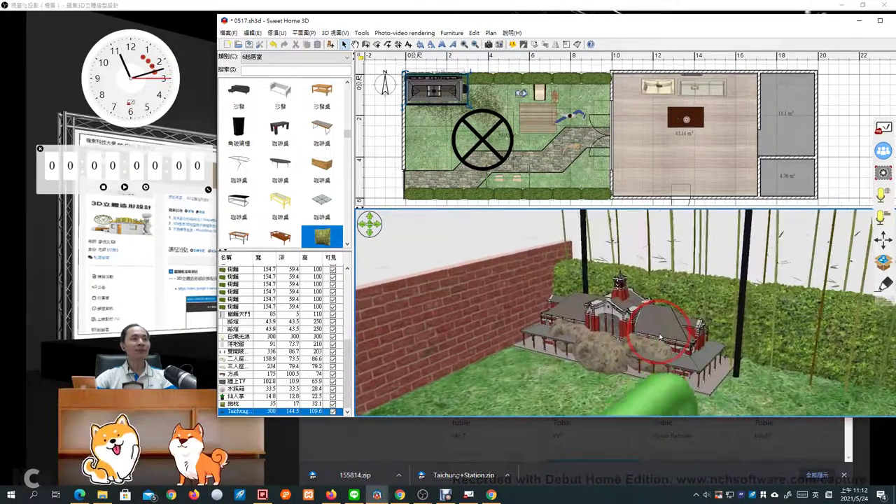
{"action": "scroll", "coordinate": [660, 338], "scroll_direction": "up", "scroll_amount": 3}
{"action": "left_click_drag", "start_coordinate": [455, 84], "coordinate": [488, 160]}
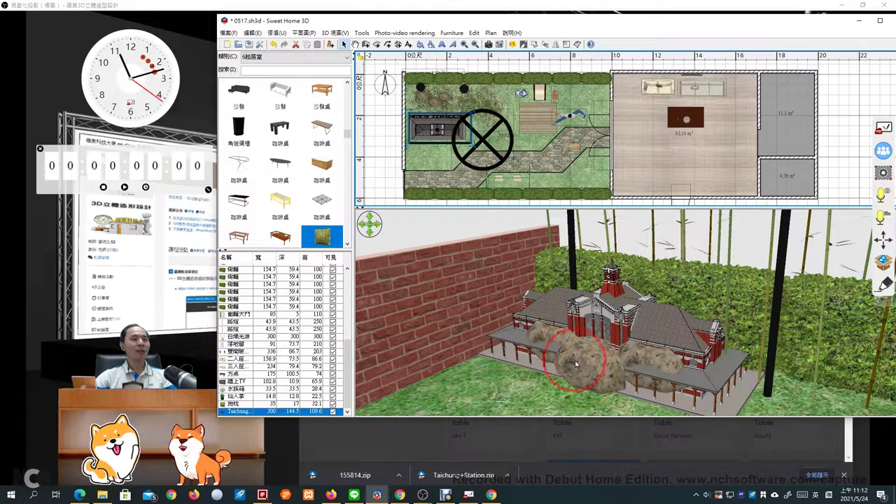
Inspect the station model in the 3D view and delete it from the garden
{"action": "scroll", "coordinate": [560, 360], "scroll_direction": "up", "scroll_amount": 2}
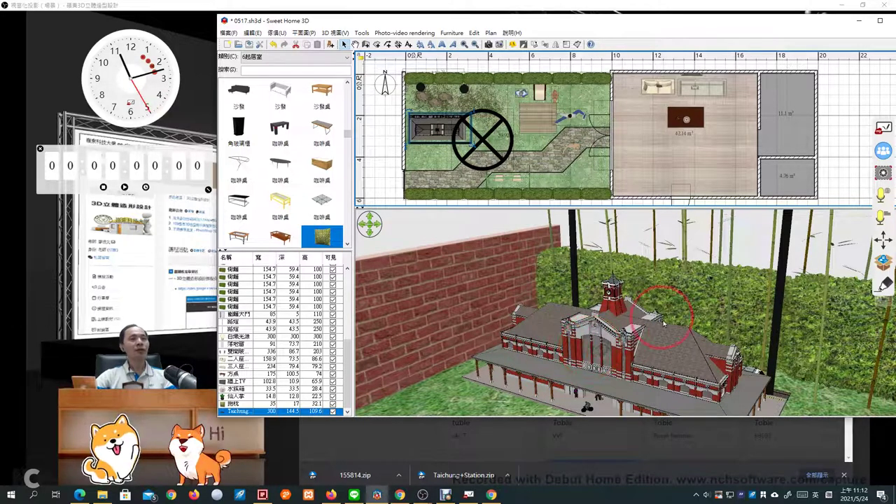
{"action": "key", "text": "Left"}
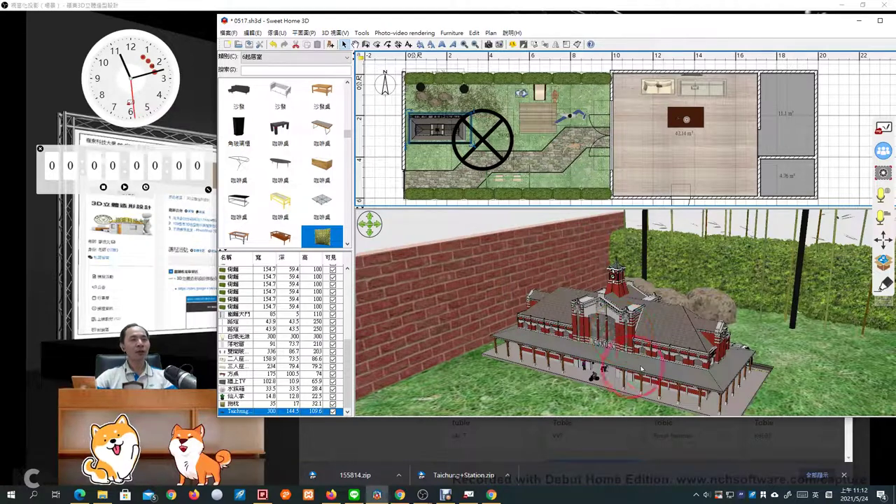
{"action": "scroll", "coordinate": [641, 369], "scroll_direction": "up", "scroll_amount": 5}
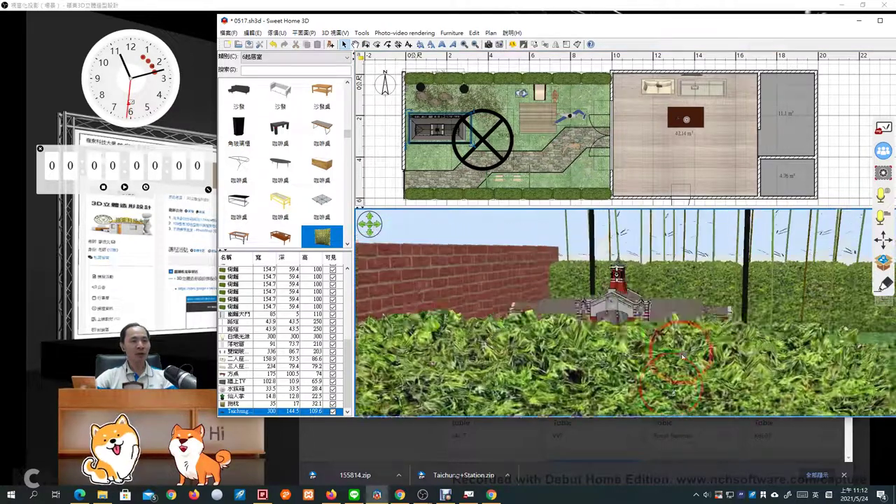
{"action": "scroll", "coordinate": [683, 357], "scroll_direction": "up", "scroll_amount": 3}
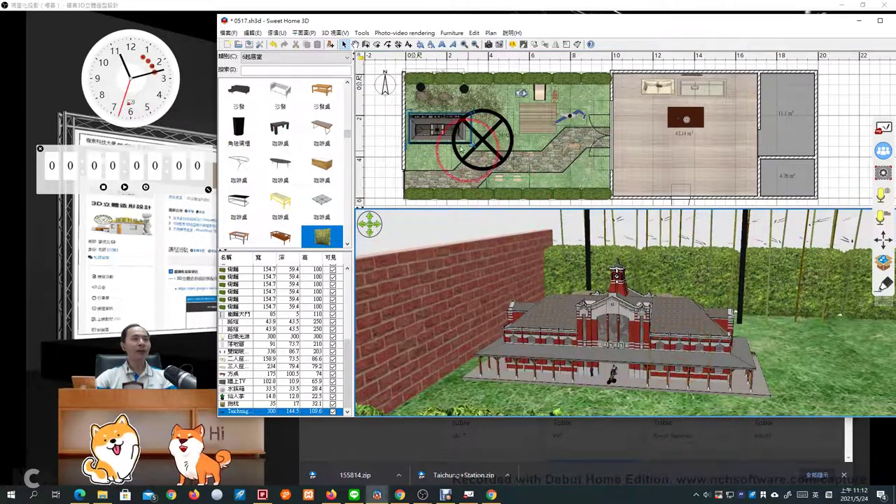
{"action": "left_click_drag", "start_coordinate": [462, 147], "coordinate": [442, 131]}
{"action": "key", "text": "Delete"}
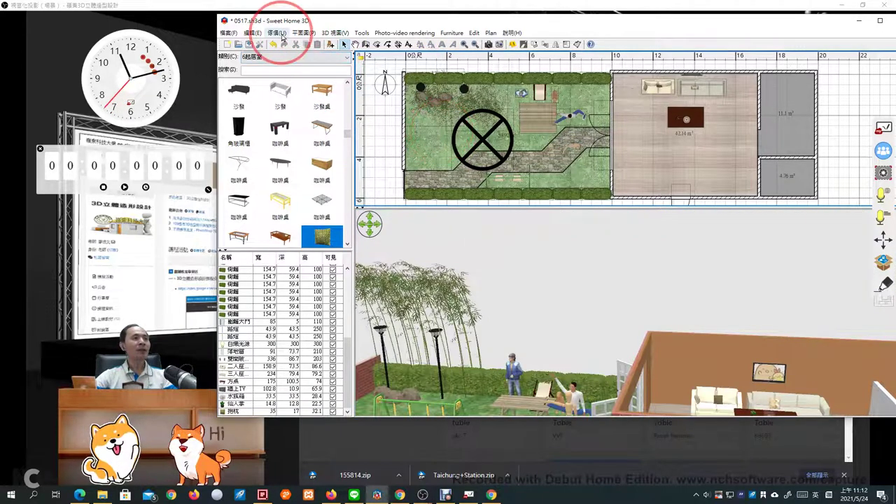
Import the table model from 155814.zip as furniture, keeping its default orientation, name and dimensions
{"action": "left_click", "coordinate": [277, 33]}
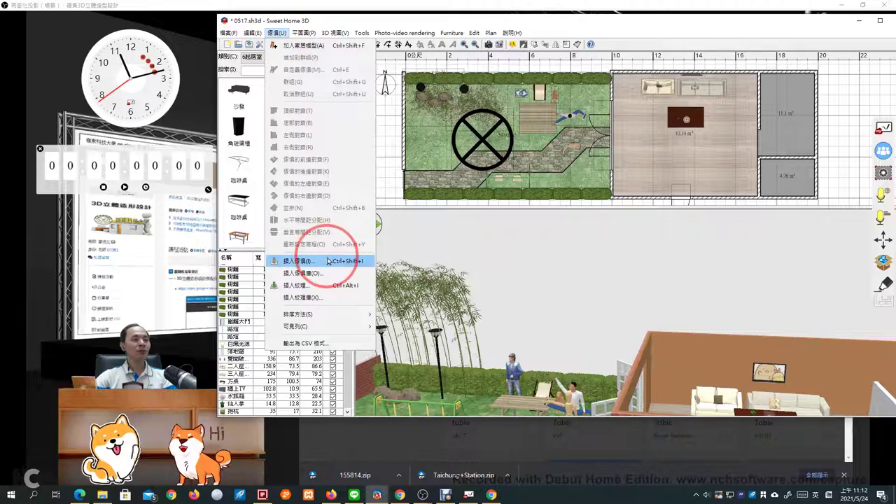
{"action": "left_click", "coordinate": [301, 261]}
{"action": "left_click_drag", "start_coordinate": [364, 480], "coordinate": [595, 243]}
{"action": "left_click", "coordinate": [576, 334]}
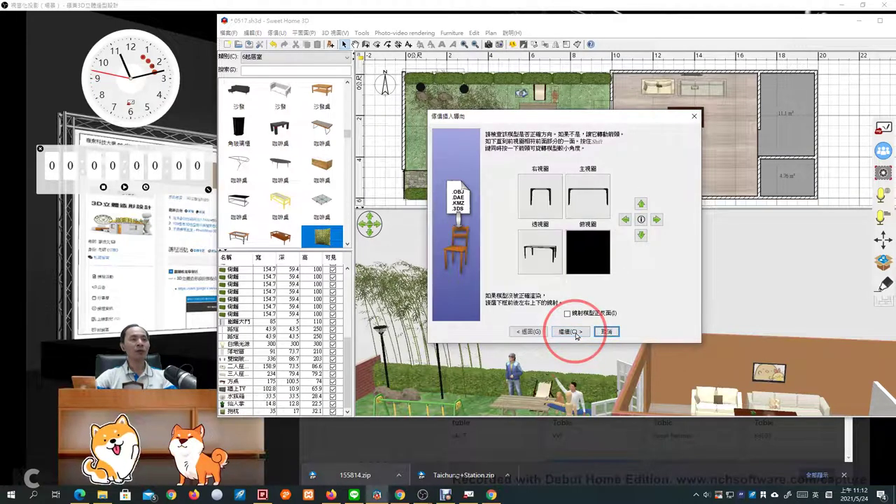
{"action": "left_click", "coordinate": [574, 332]}
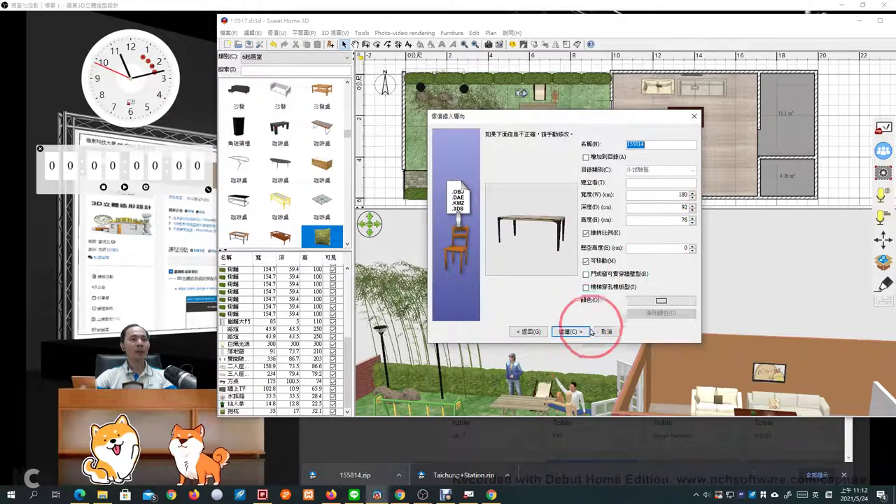
{"action": "left_click", "coordinate": [572, 332]}
{"action": "left_click", "coordinate": [573, 332]}
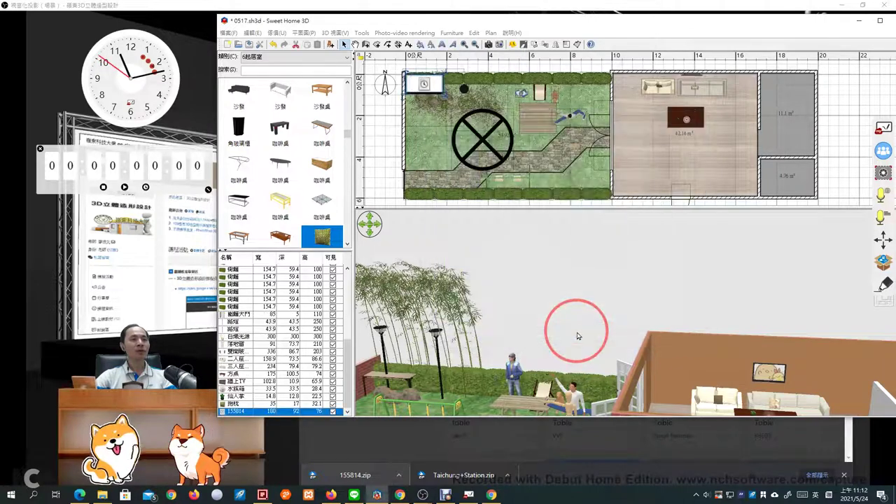
Move the imported 155814 table into the large room, on the open floor southwest of the dark square table
{"action": "left_click_drag", "start_coordinate": [429, 84], "coordinate": [653, 140]}
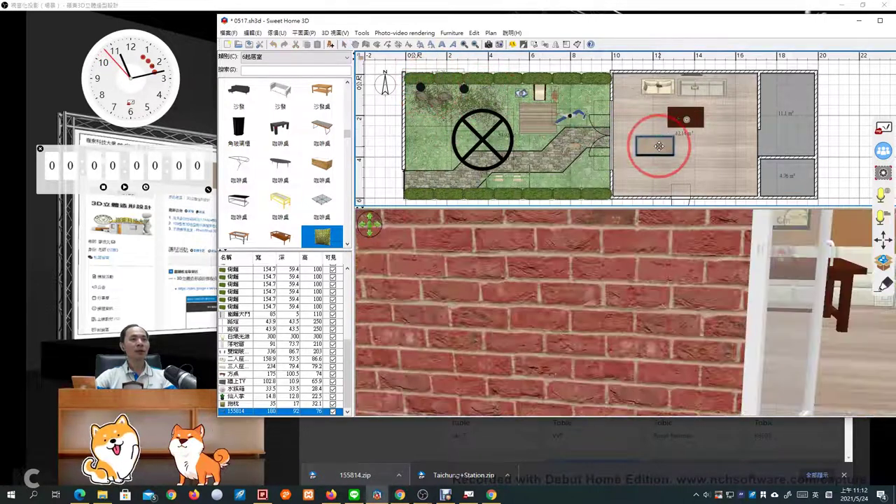
{"action": "left_click", "coordinate": [625, 282]}
{"action": "left_click_drag", "start_coordinate": [626, 283], "coordinate": [816, 287]}
{"action": "left_click", "coordinate": [676, 320]}
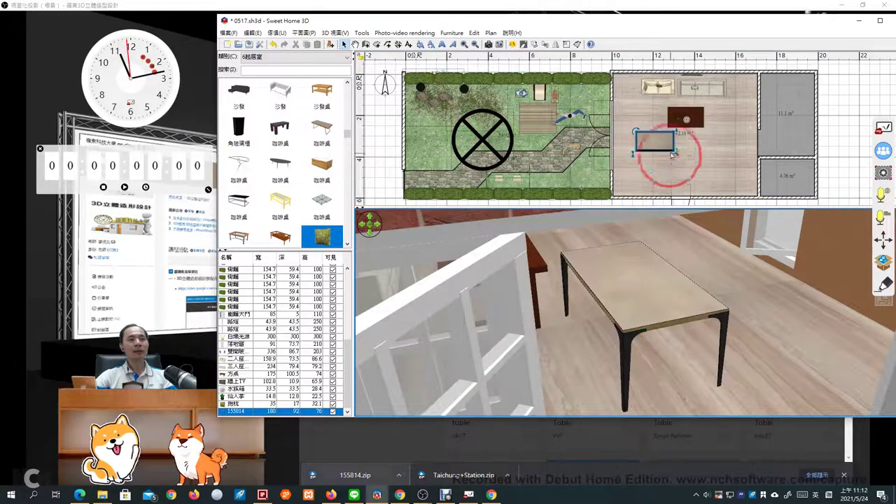
Make the edge_color808080255 material of the 155814 table invisible to hide its black edge lines
{"action": "double_click", "coordinate": [649, 140]}
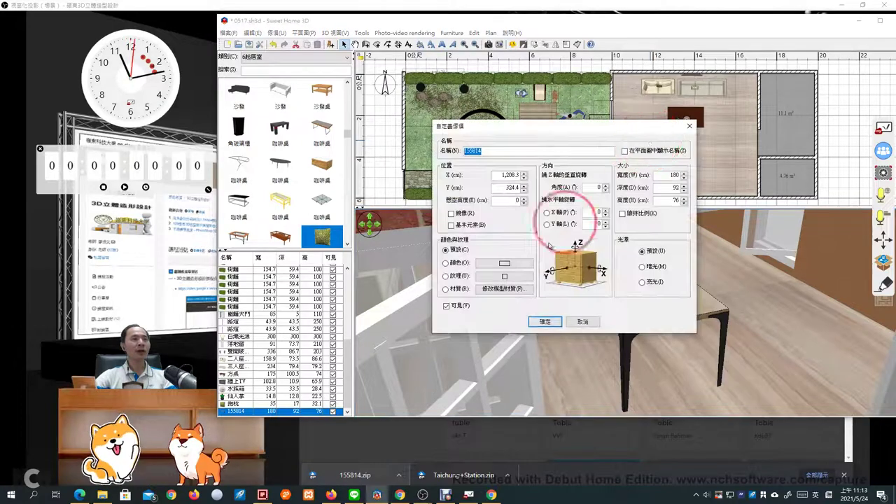
{"action": "left_click", "coordinate": [507, 288]}
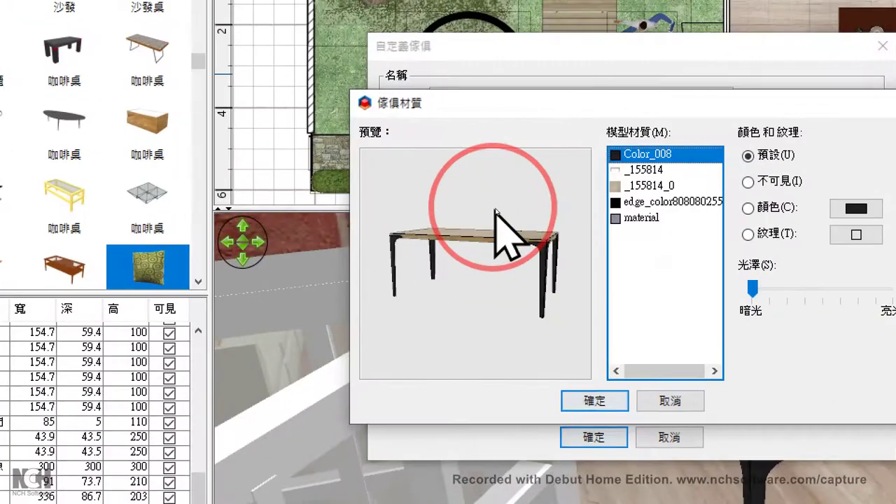
{"action": "left_click_drag", "start_coordinate": [497, 209], "coordinate": [594, 227]}
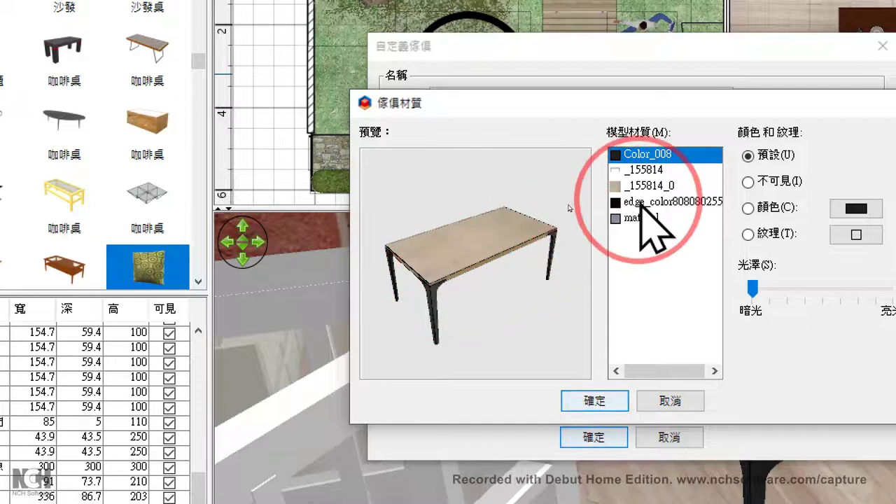
{"action": "left_click", "coordinate": [641, 204]}
{"action": "left_click", "coordinate": [511, 242]}
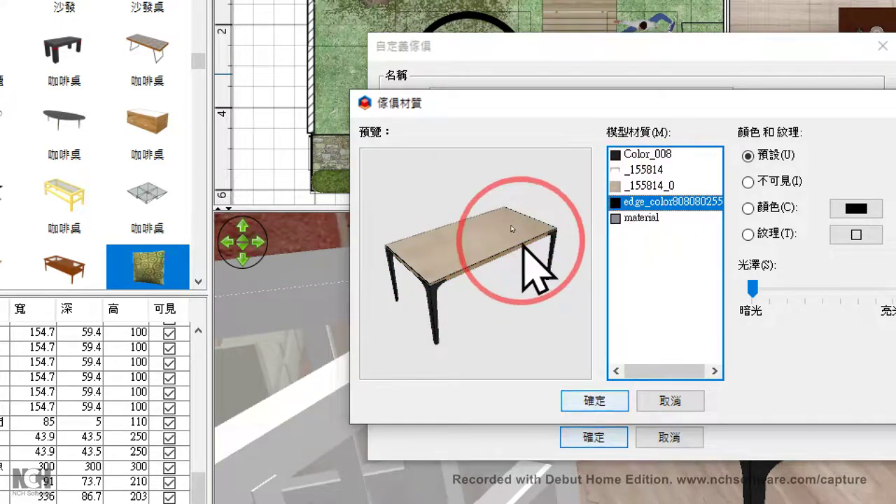
{"action": "left_click", "coordinate": [748, 182]}
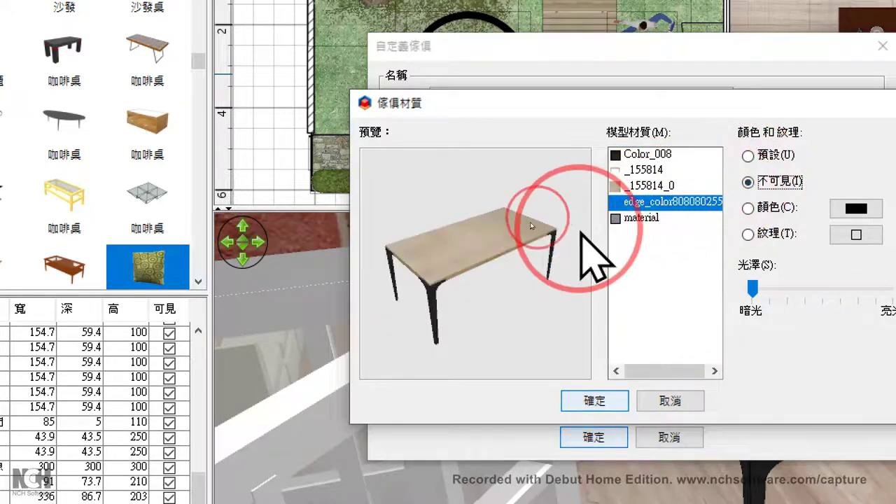
{"action": "left_click_drag", "start_coordinate": [532, 225], "coordinate": [527, 245]}
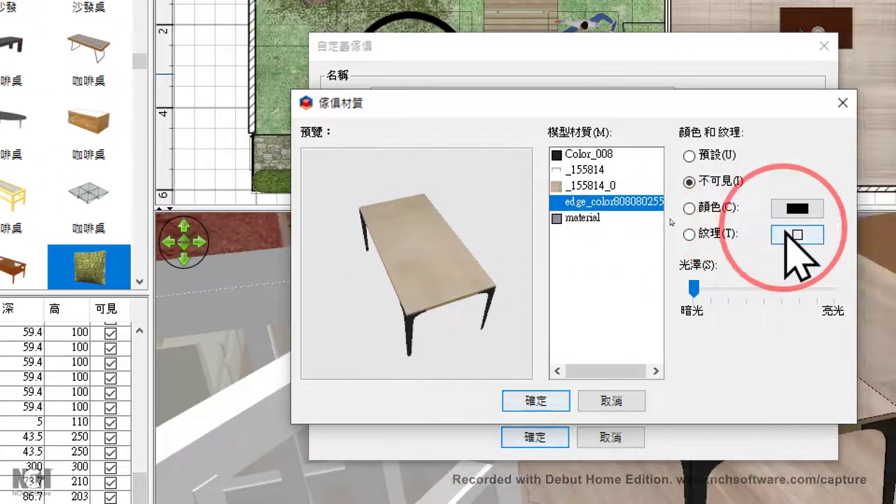
{"action": "left_click", "coordinate": [700, 184]}
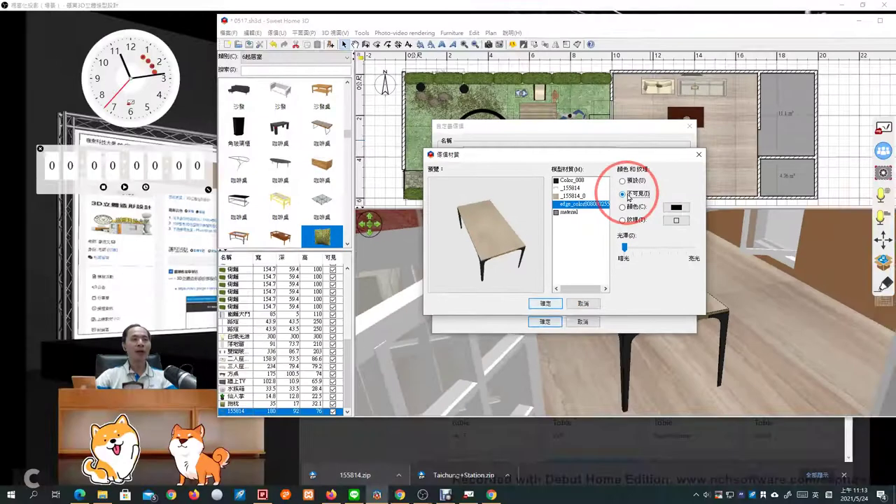
{"action": "left_click", "coordinate": [553, 303]}
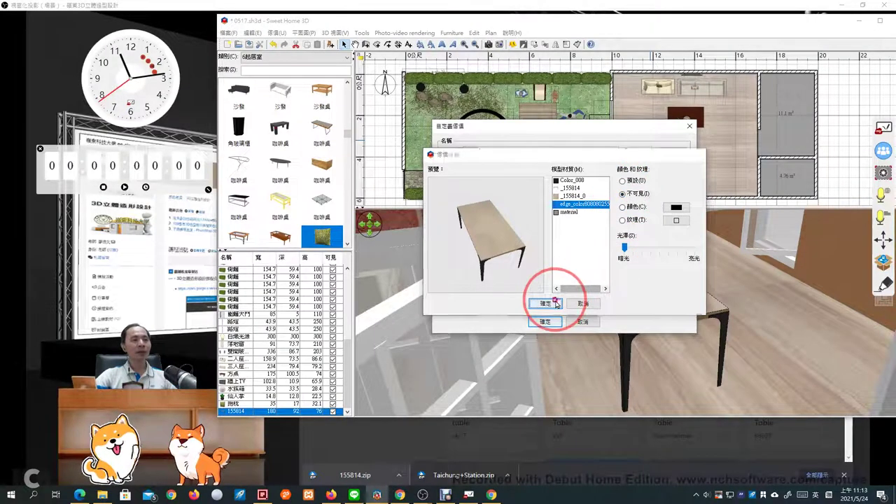
{"action": "left_click", "coordinate": [550, 321]}
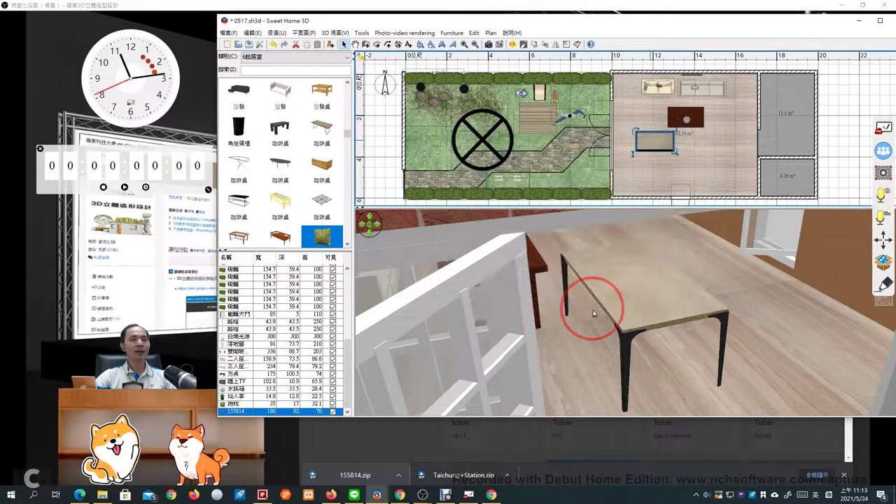
Switch to the browser and view the chat messages of the Google Meet session
{"action": "mouse_move", "coordinate": [593, 313]}
{"action": "left_mouse_down"}
{"action": "mouse_move", "coordinate": [537, 352]}
{"action": "mouse_move", "coordinate": [444, 362]}
{"action": "mouse_move", "coordinate": [403, 319]}
{"action": "mouse_move", "coordinate": [357, 302]}
{"action": "mouse_move", "coordinate": [371, 309]}
{"action": "mouse_move", "coordinate": [350, 311]}
{"action": "mouse_move", "coordinate": [350, 301]}
{"action": "mouse_move", "coordinate": [574, 298]}
{"action": "mouse_move", "coordinate": [660, 336]}
{"action": "mouse_move", "coordinate": [654, 320]}
{"action": "mouse_move", "coordinate": [827, 312]}
{"action": "mouse_move", "coordinate": [516, 429]}
{"action": "left_mouse_up"}
{"action": "left_click", "coordinate": [421, 451]}
{"action": "left_click", "coordinate": [525, 303]}
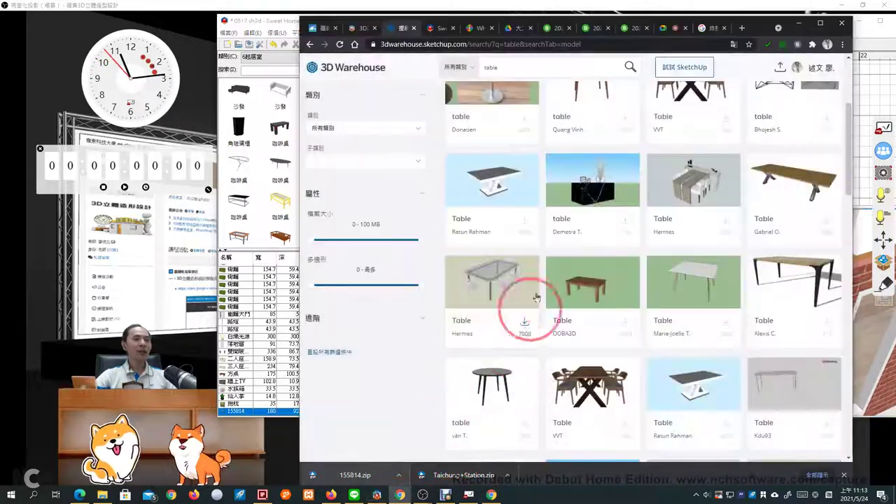
{"action": "left_click", "coordinate": [663, 28]}
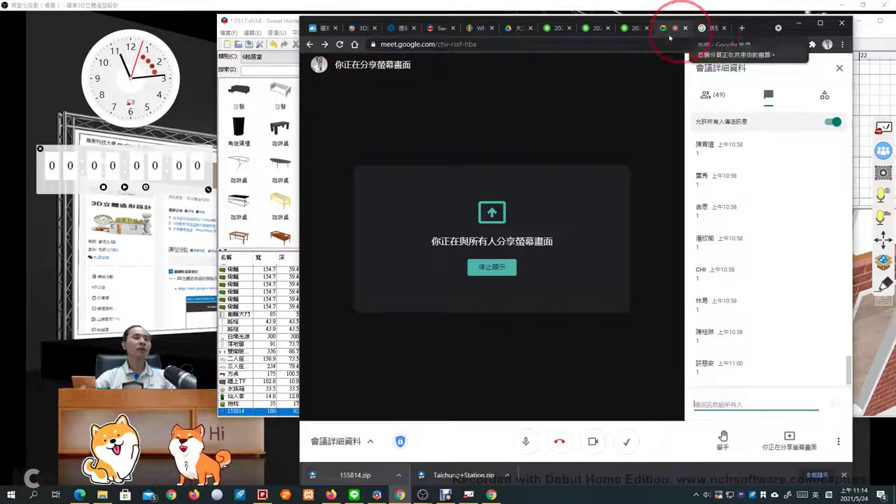
{"action": "left_click", "coordinate": [768, 95]}
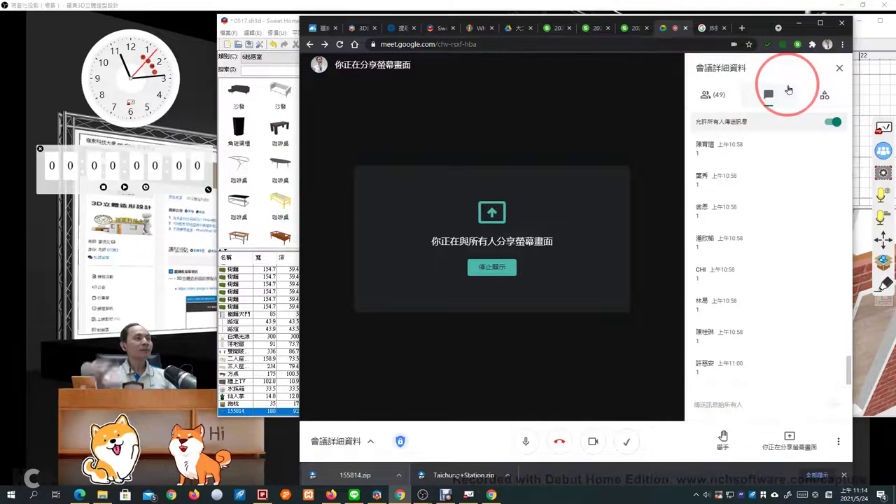